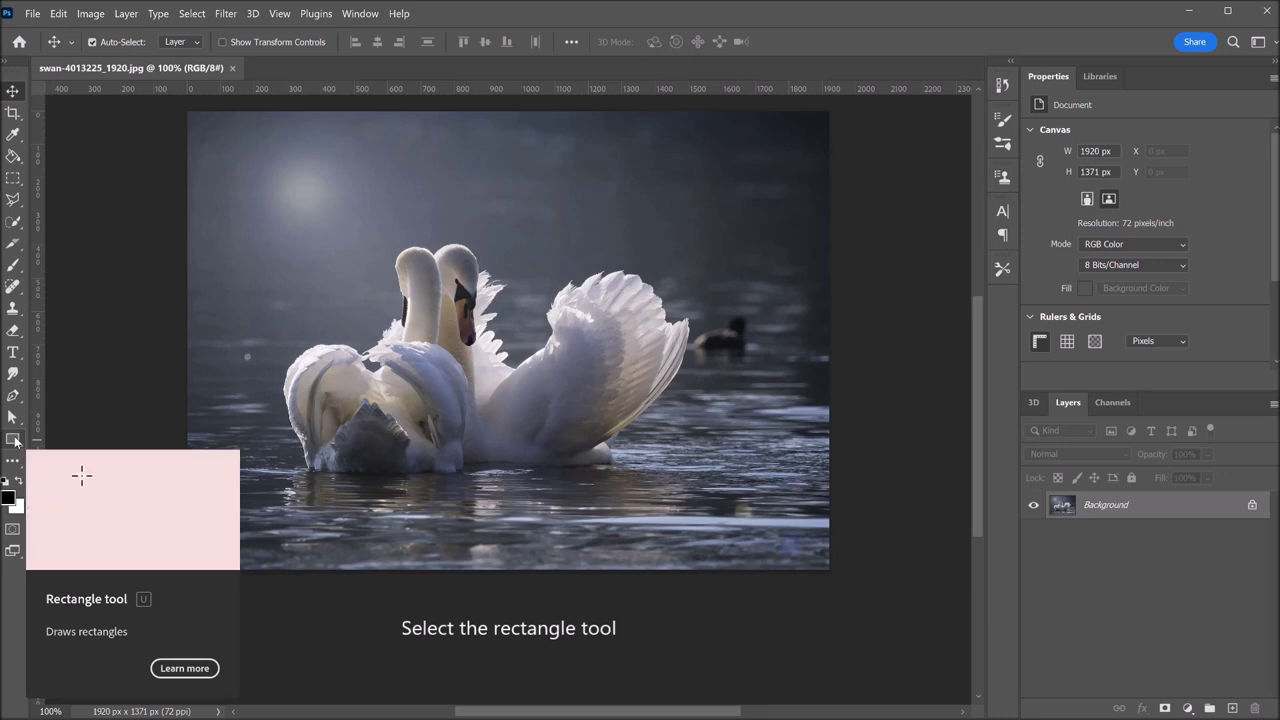
Set up the Rectangle tool in Shape mode with a black fill, showing the stroke swatches.
left_click(13, 439)
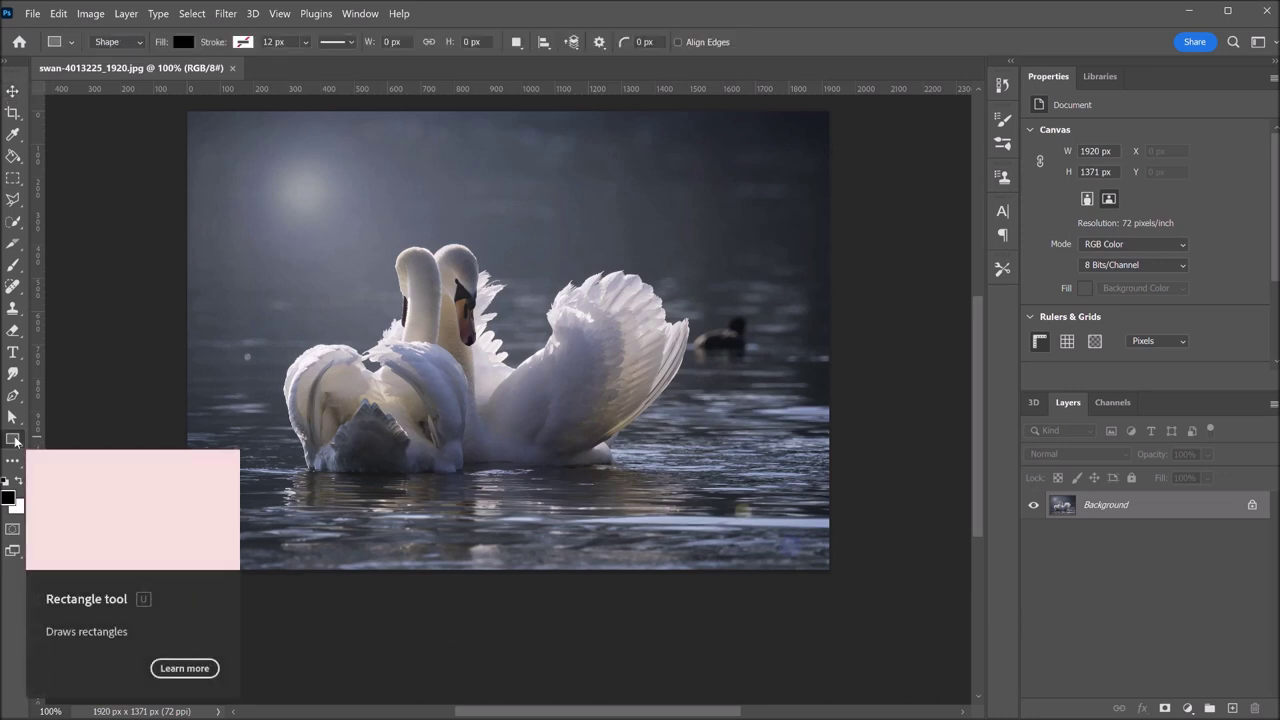
left_click(139, 42)
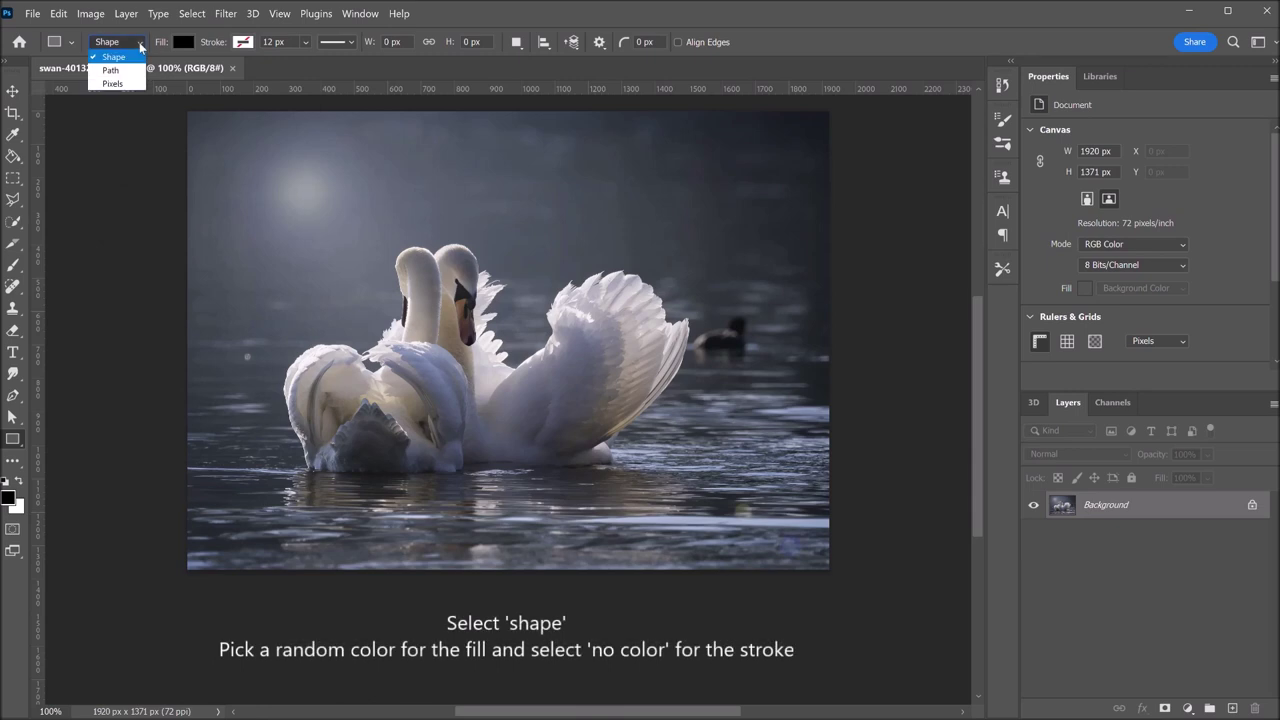
left_click(140, 46)
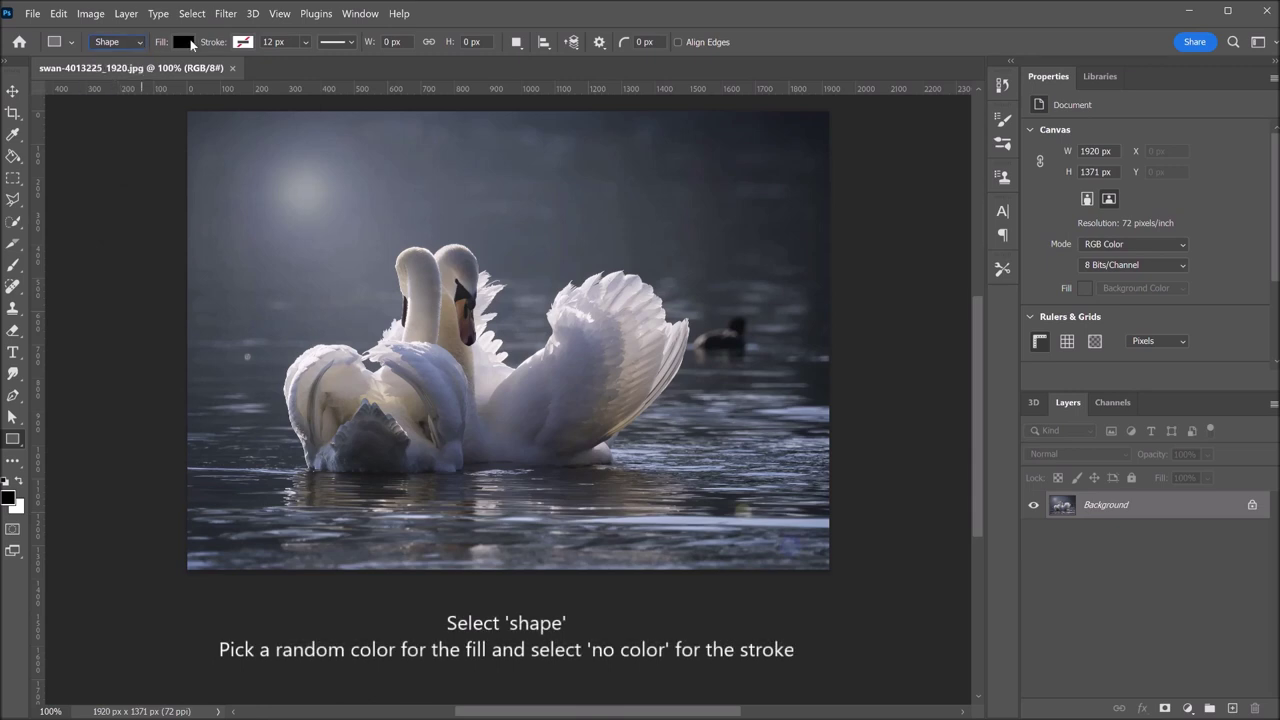
left_click(186, 41)
left_click(112, 128)
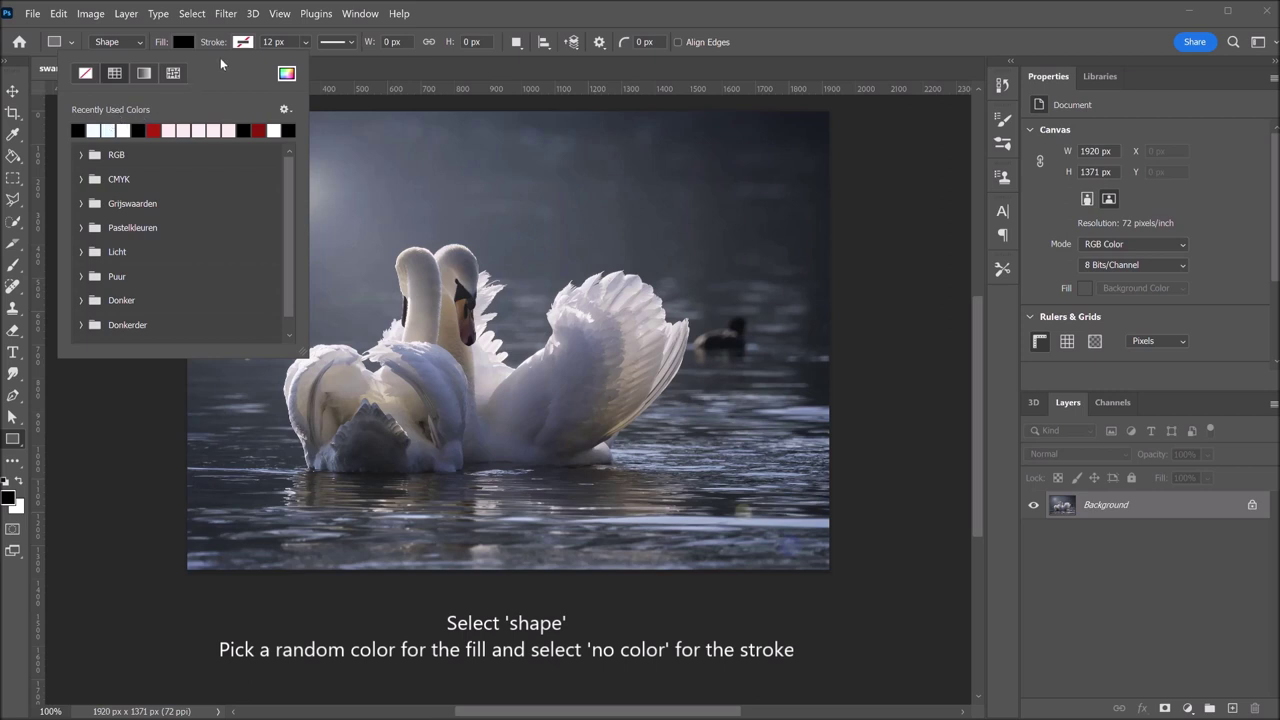
left_click(242, 42)
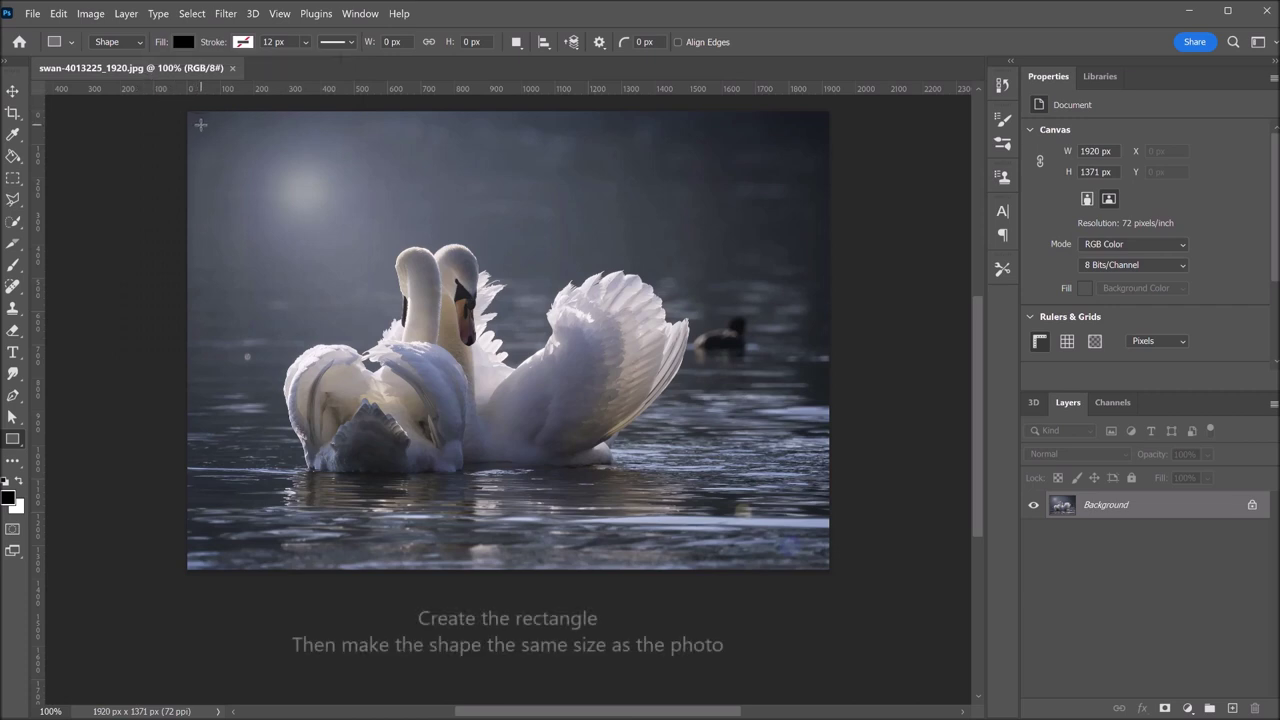
Draw a black rectangle and stretch its edges to cover the full 1920 × 1371 px photo.
left_click_drag(201, 125, 818, 561)
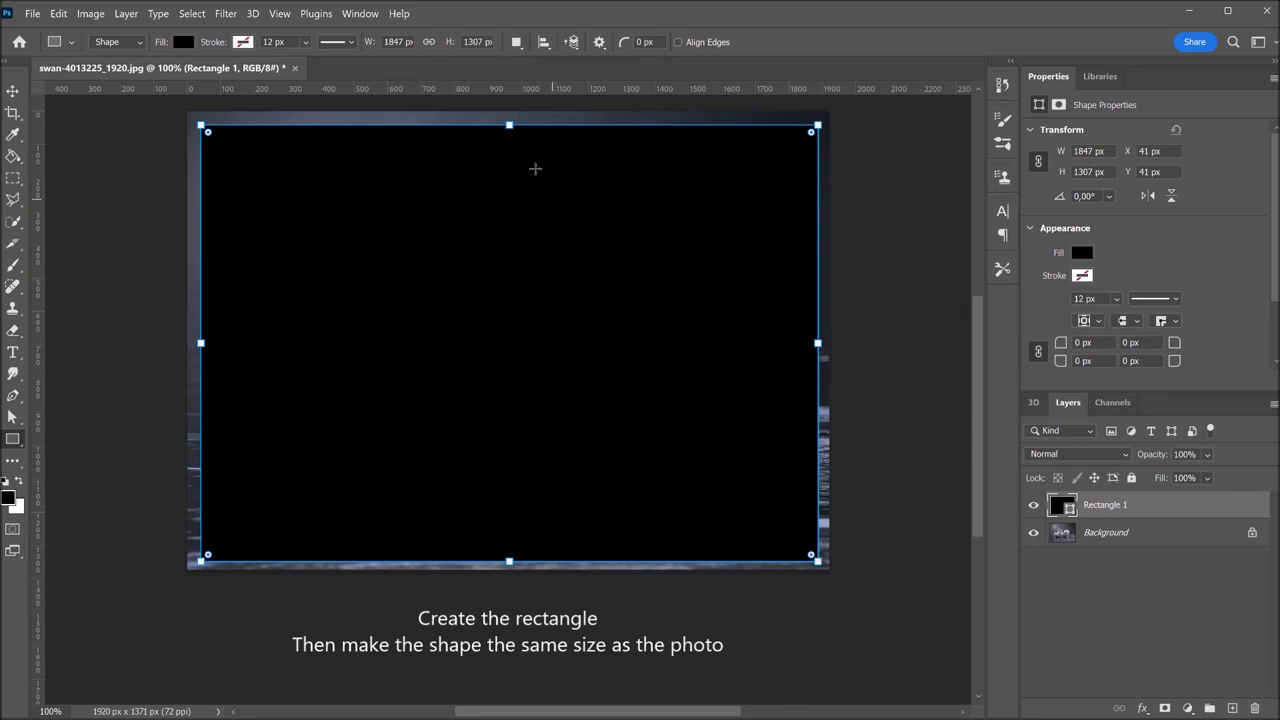
left_click_drag(509, 125, 509, 111)
left_click_drag(201, 337, 187, 337)
left_click_drag(509, 559, 502, 561)
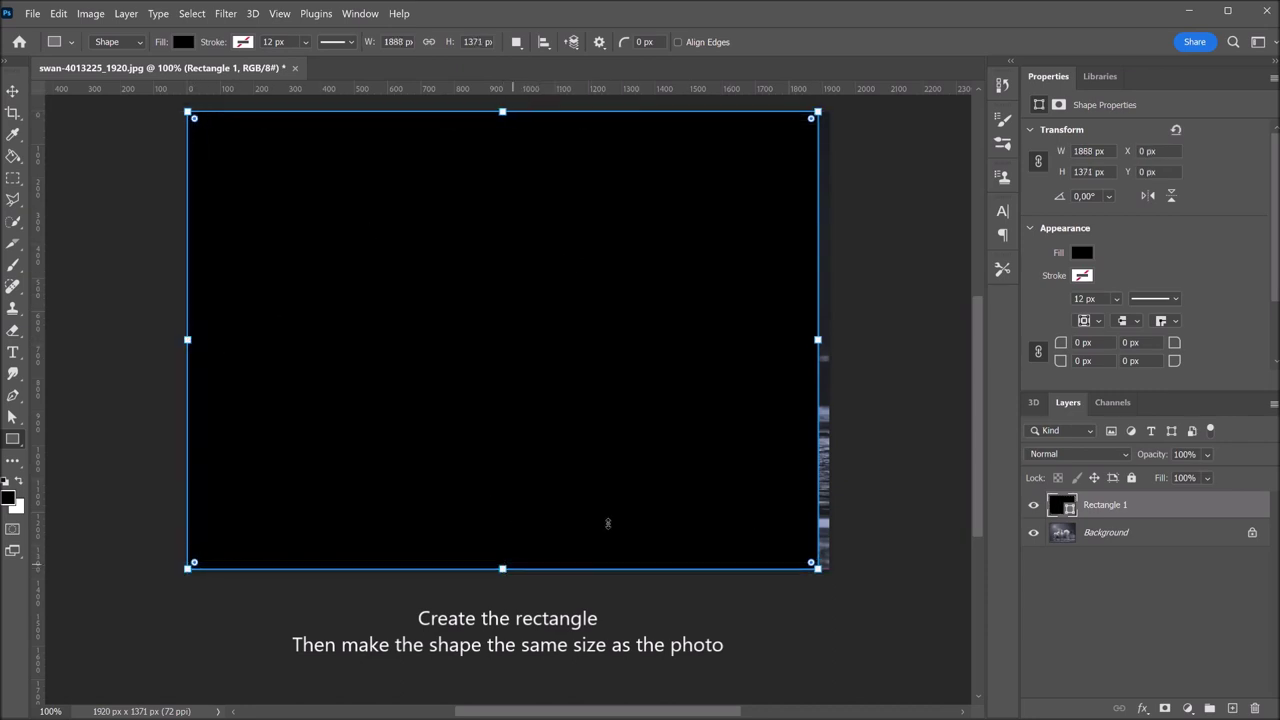
left_click_drag(818, 340, 829, 341)
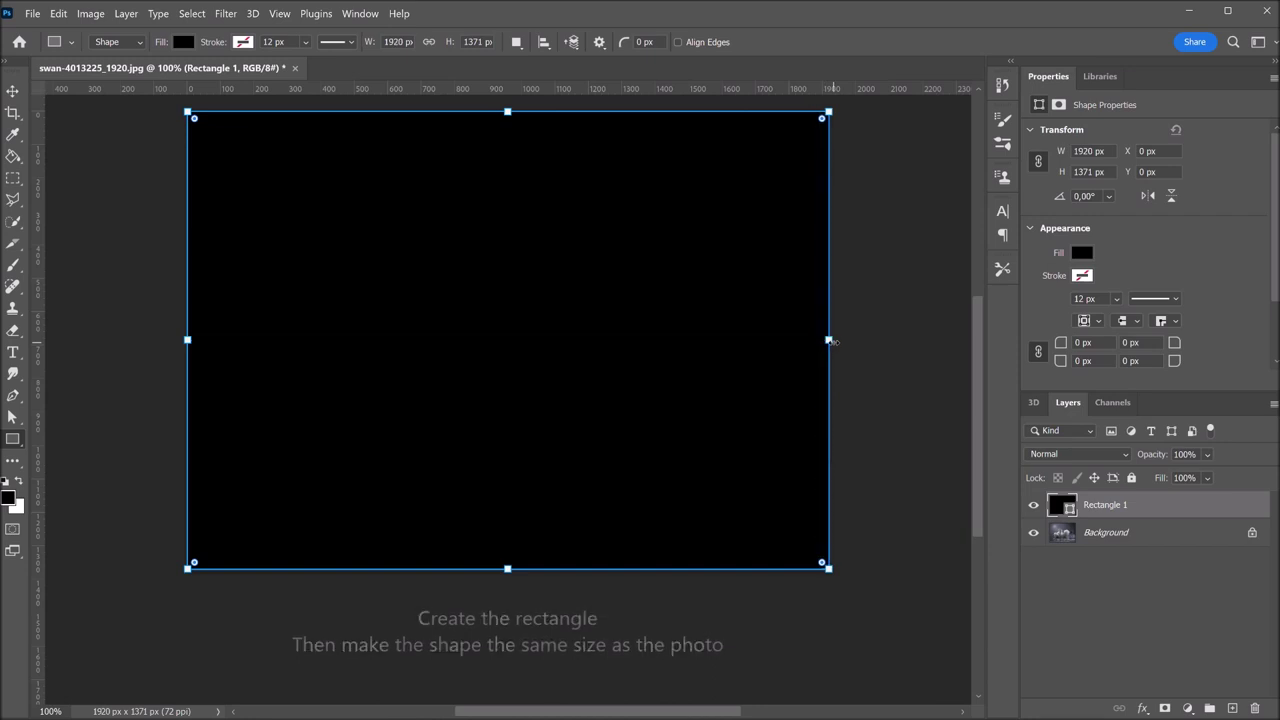
key("Return")
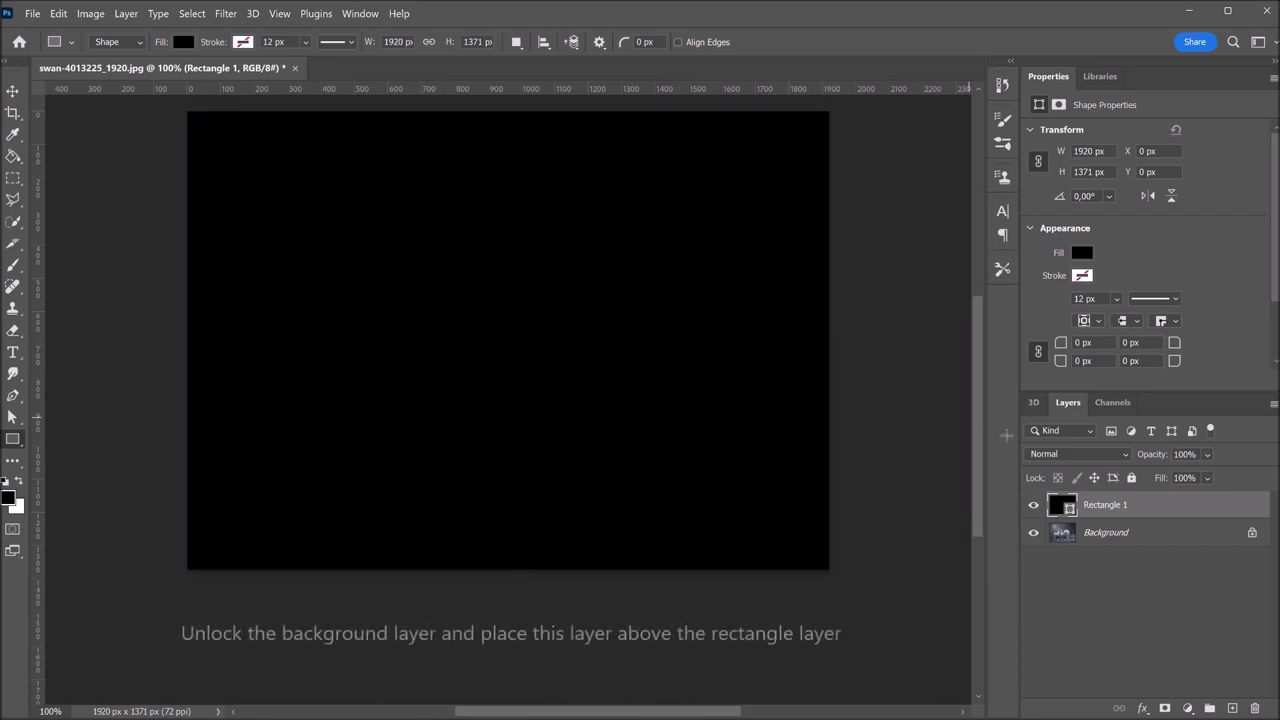
Unlock the Background as Layer 0 and move it above Rectangle 1.
left_click(1251, 535)
left_click_drag(1208, 541, 1205, 494)
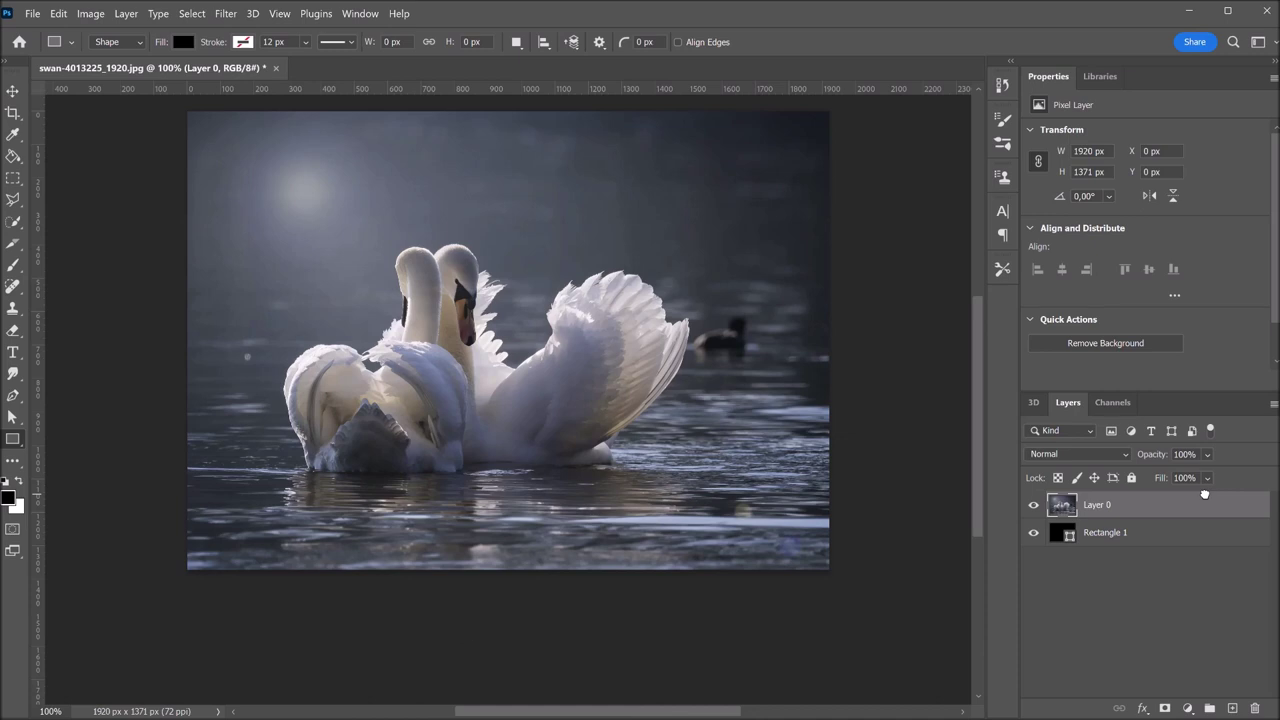
Create a clipping mask from Layer 0 onto Rectangle 1, then select Rectangle 1.
left_click(126, 14)
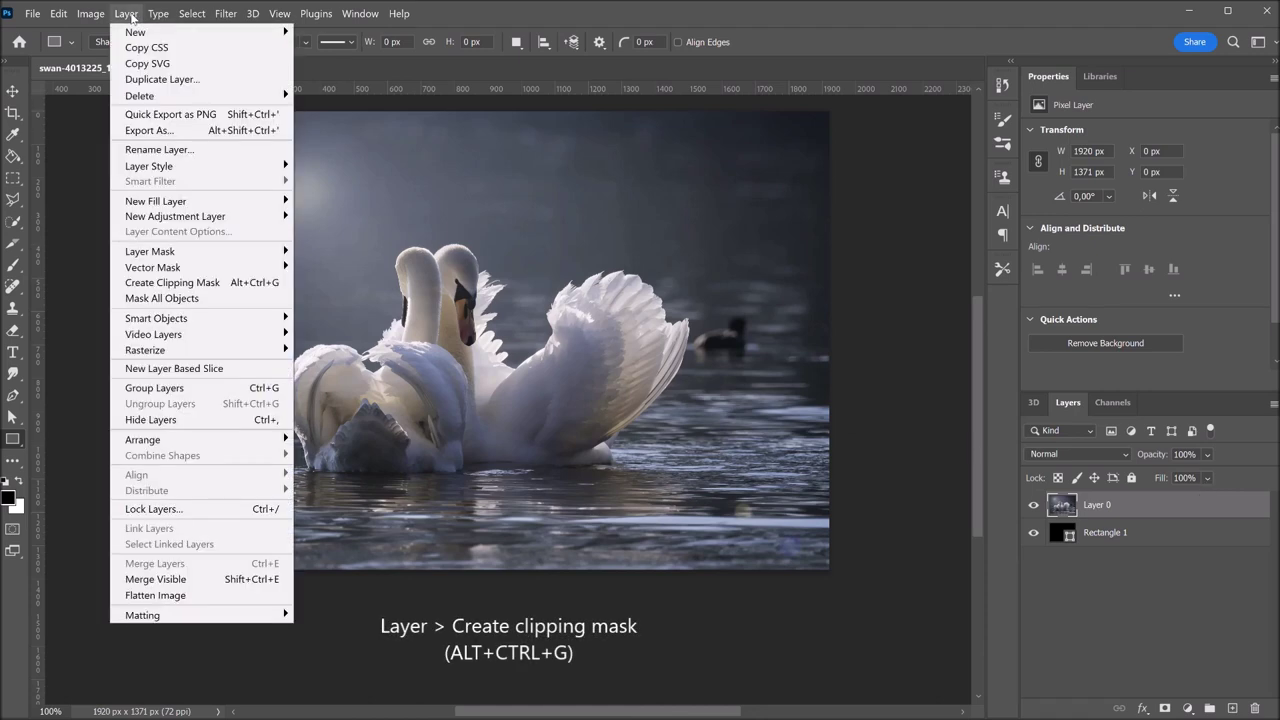
left_click(220, 285)
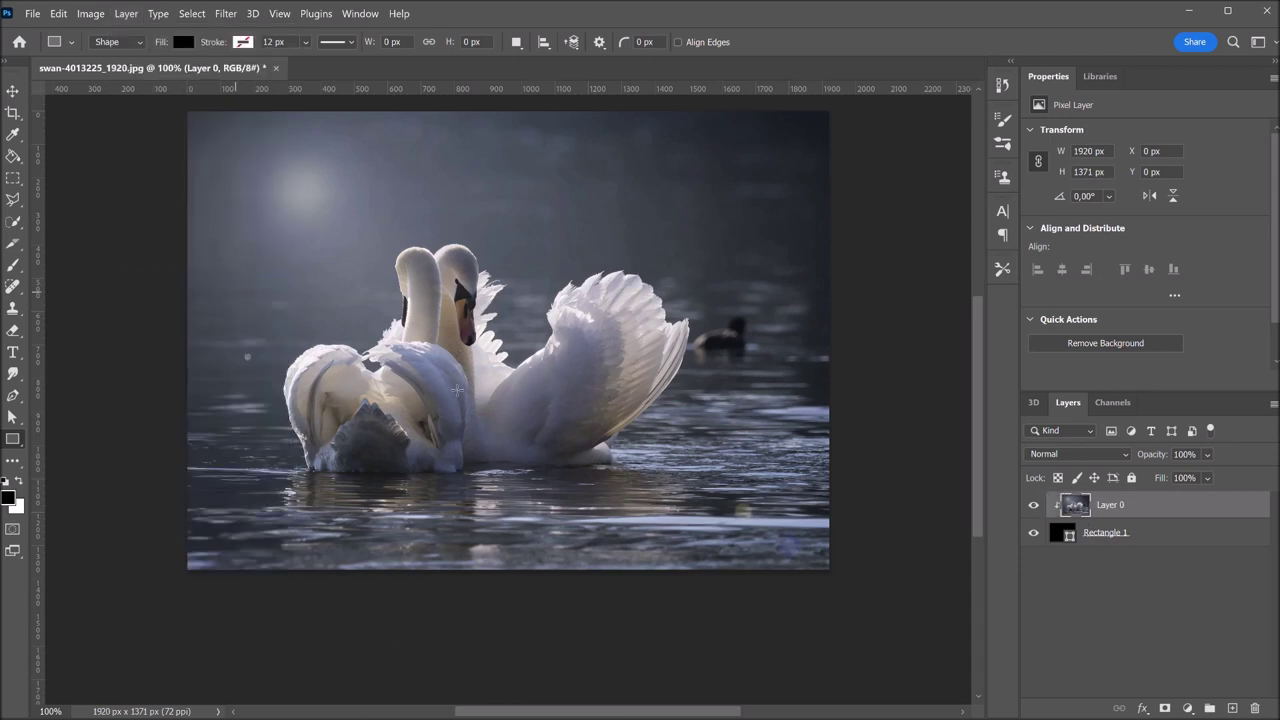
left_click(1154, 534)
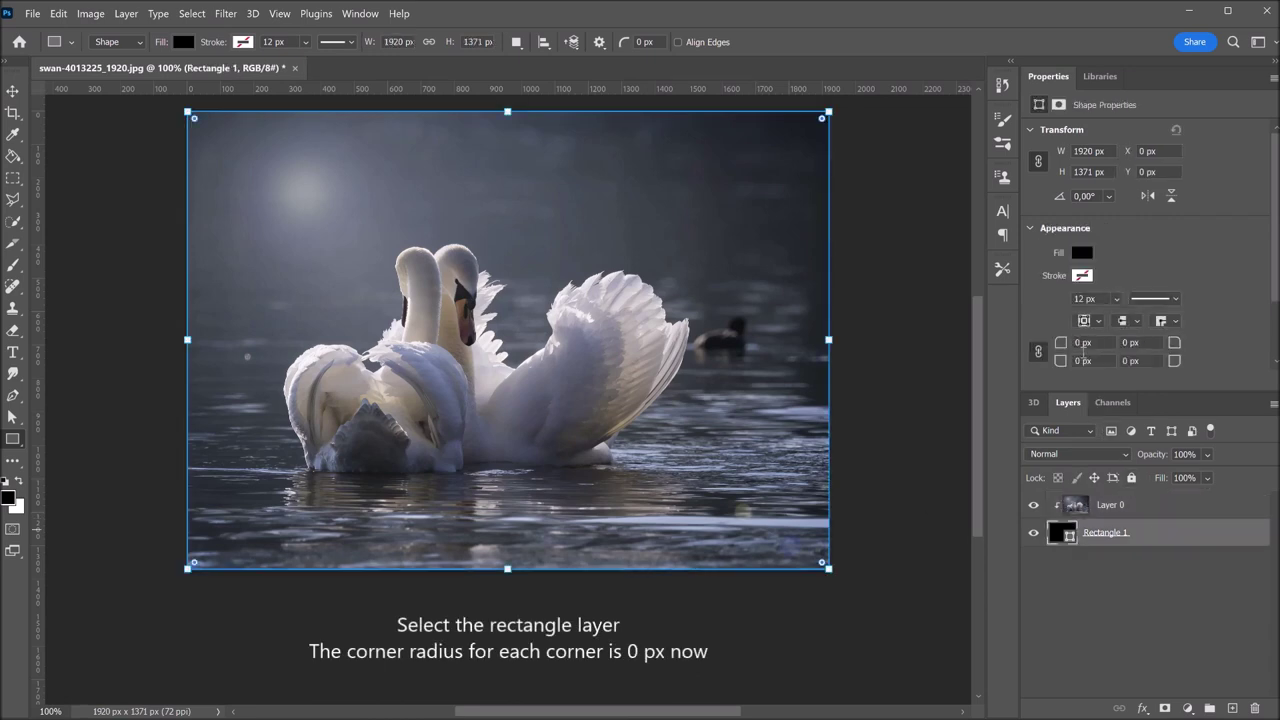
Check Rectangle 1's four corner radius fields and link them with the chain icon.
left_click(1080, 342)
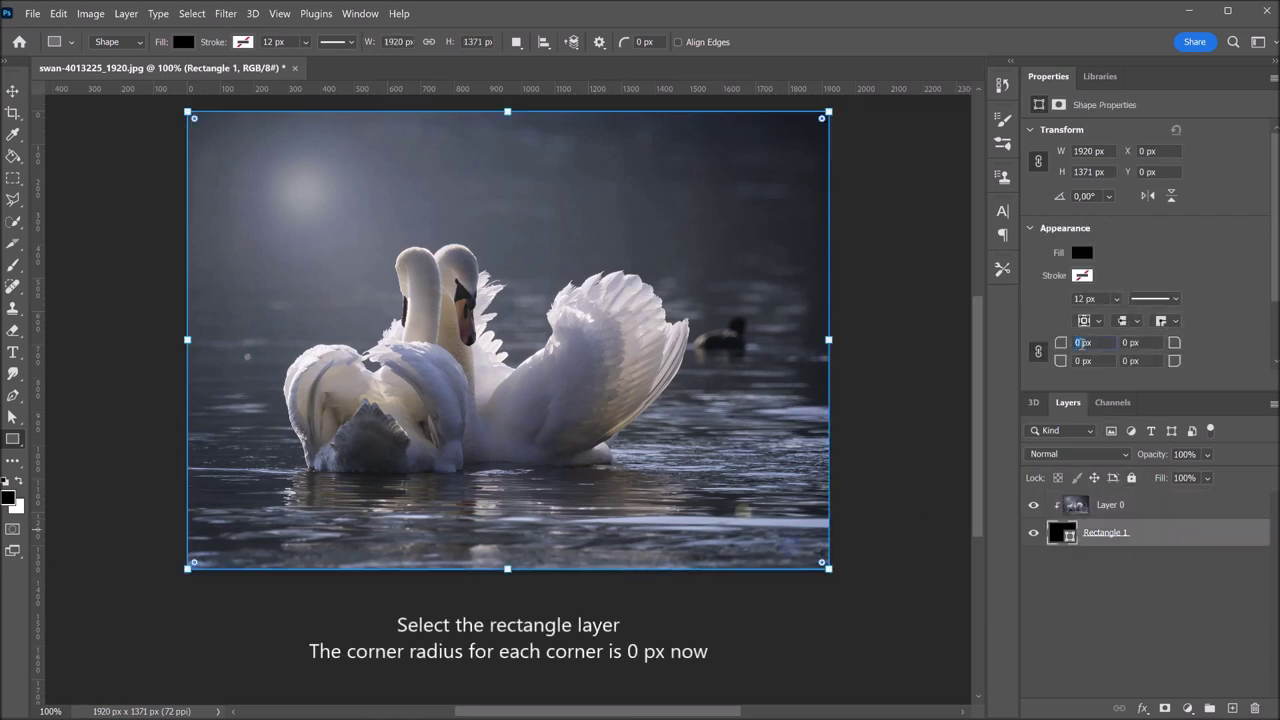
left_click(1079, 360)
left_click(1128, 343)
left_click(1128, 360)
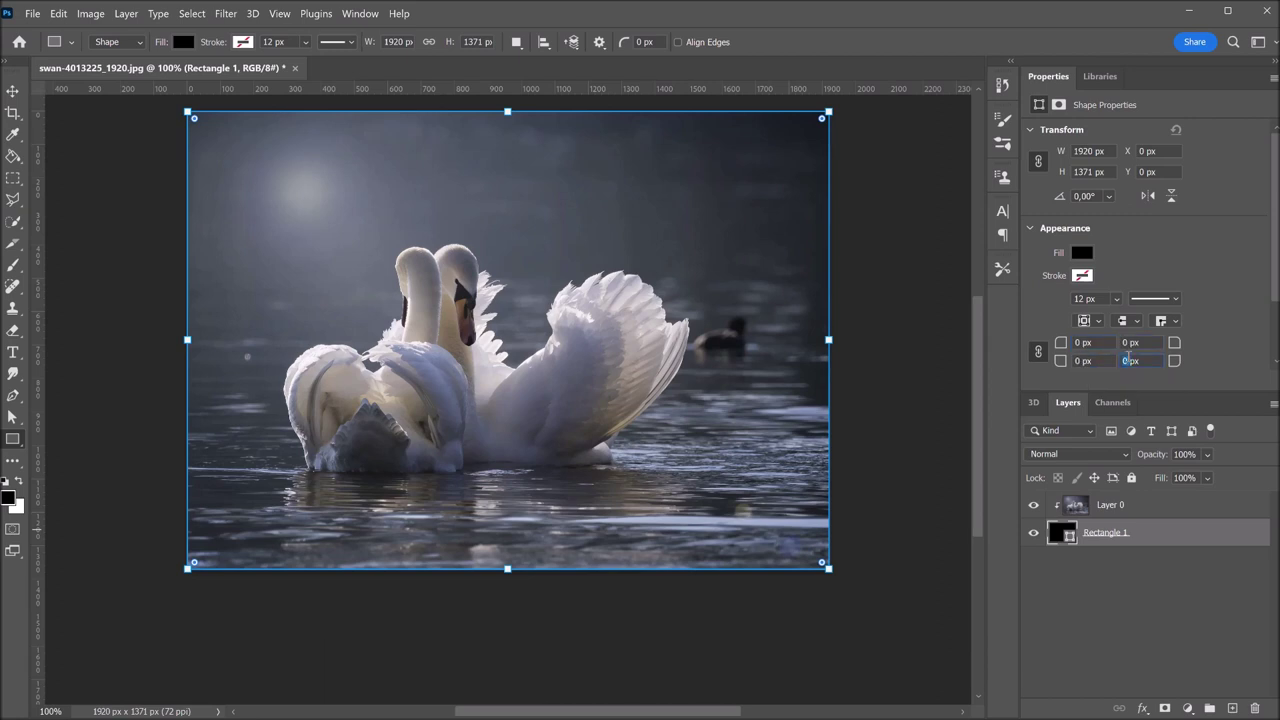
left_click(1037, 350)
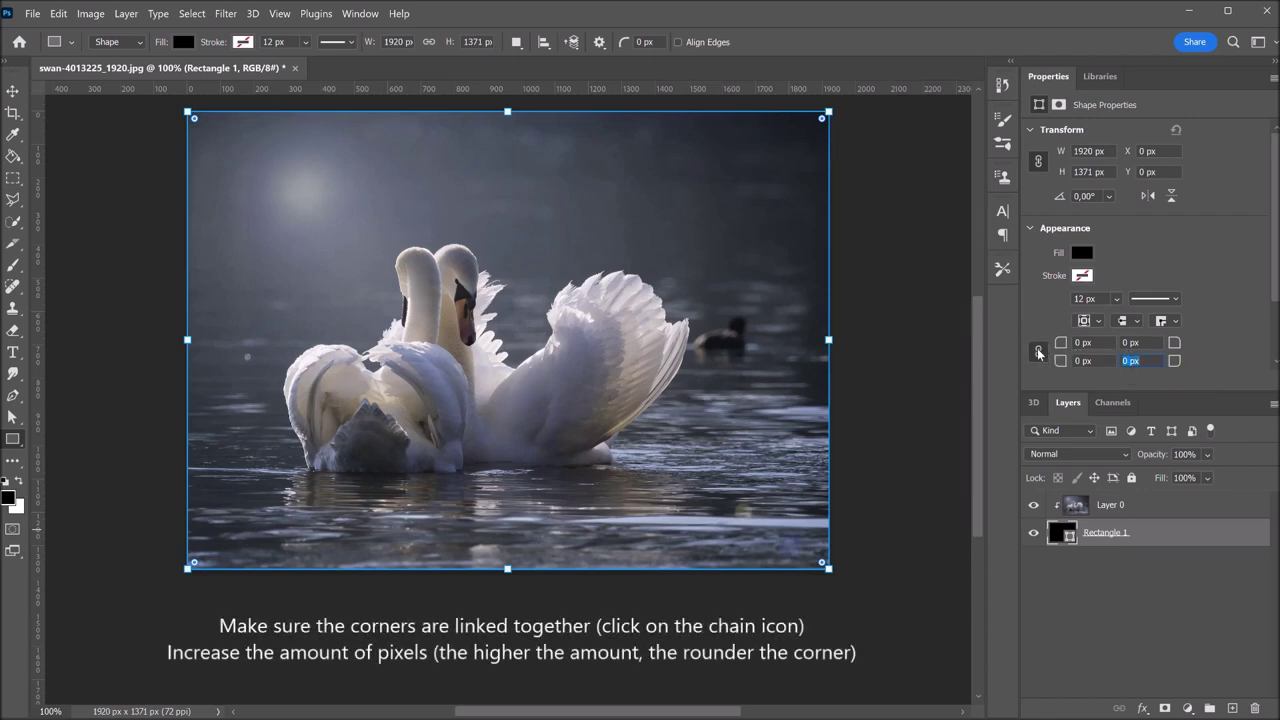
left_click(1077, 342)
Raise the linked corner radius through 20, 40, 60 and 80 px.
type("20")
key("Return")
type("40")
key("Return")
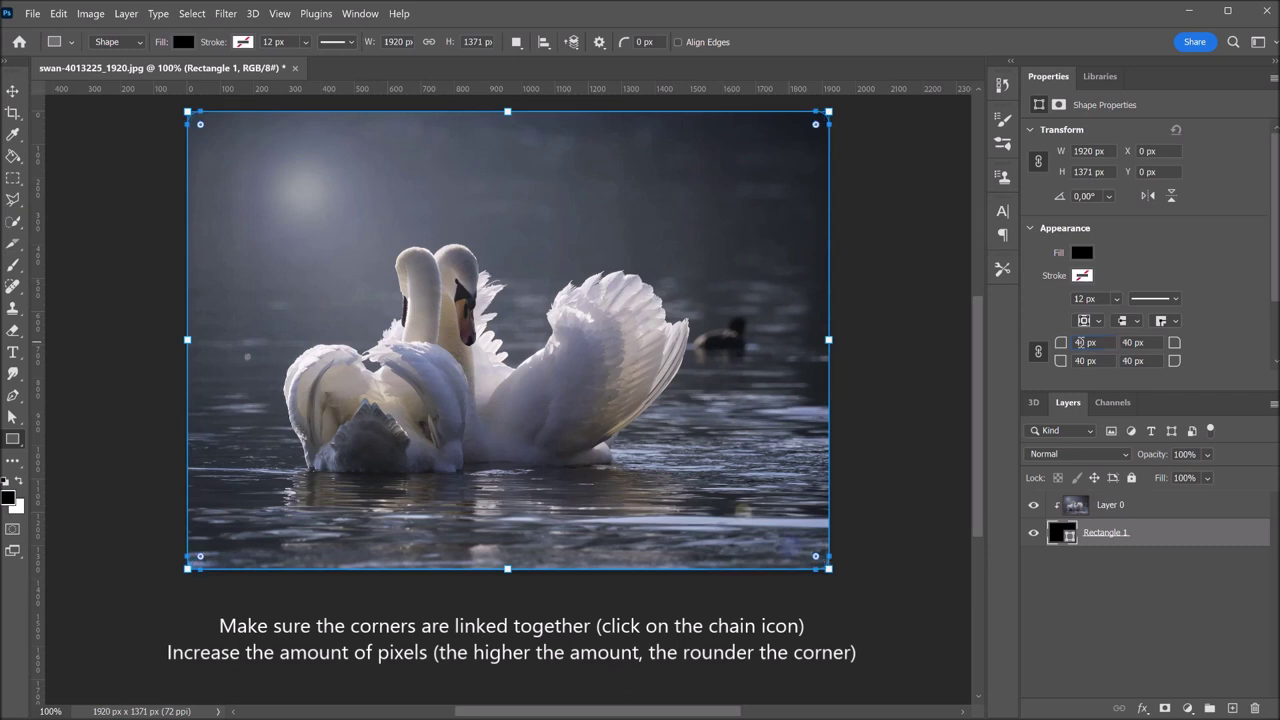
type("60")
key("Return")
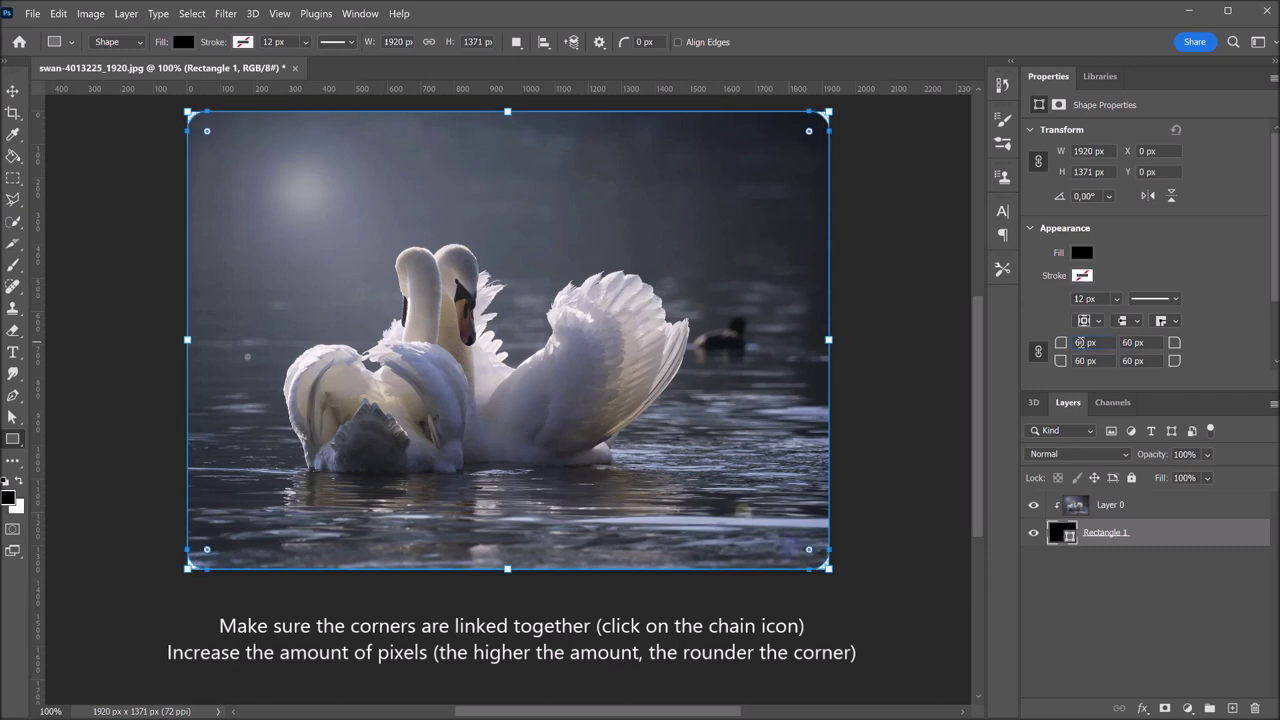
type("80")
key("Return")
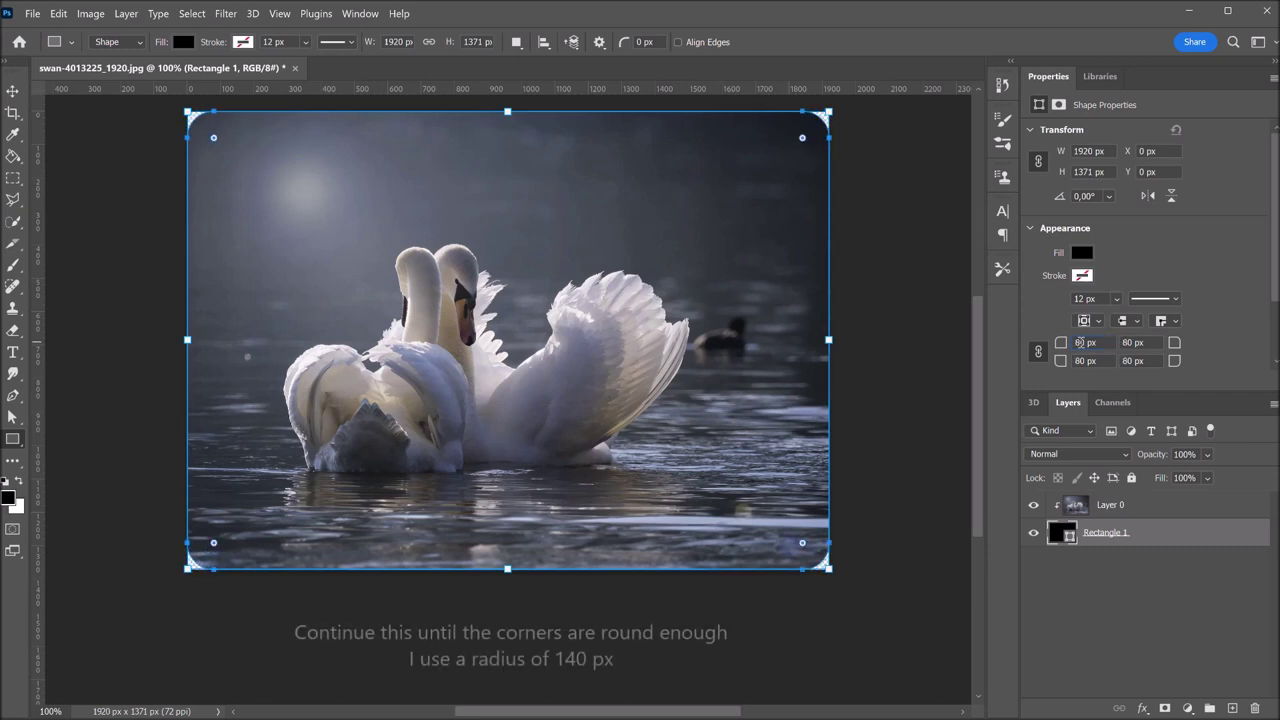
Continue raising the corner radius through 100 and 120 to a final 140 px.
type("0")
key("Return")
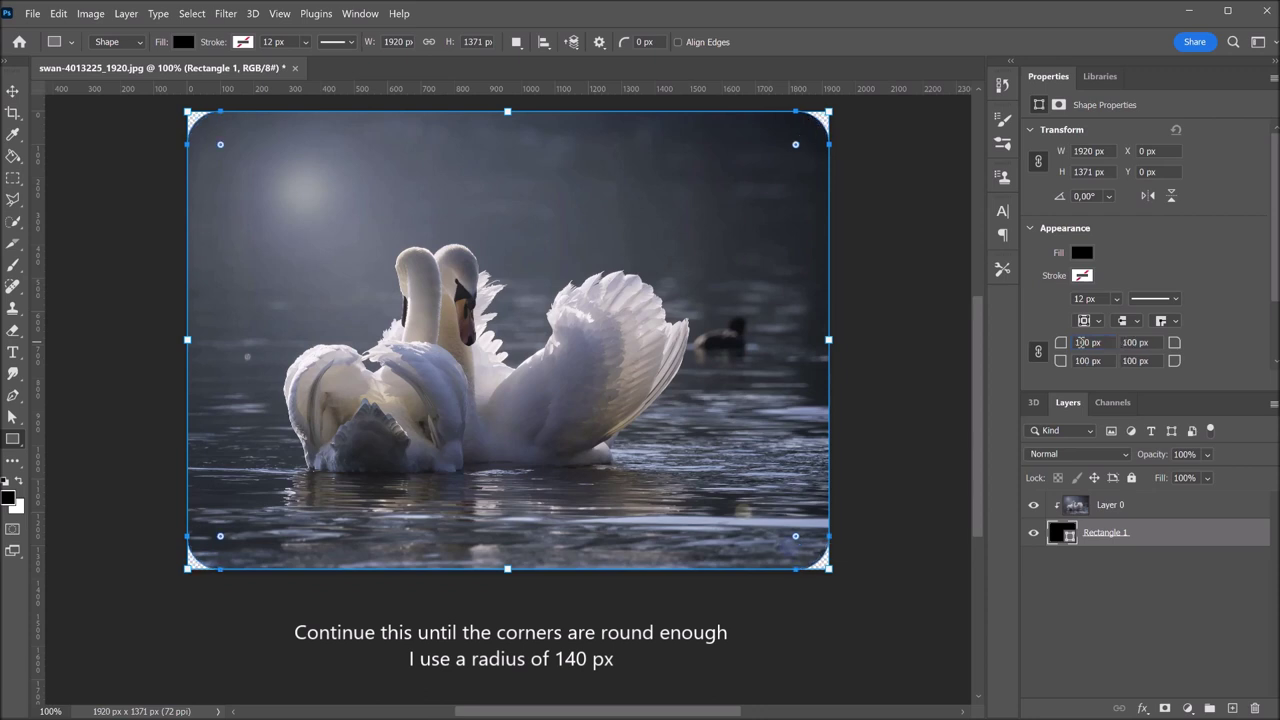
key("Return")
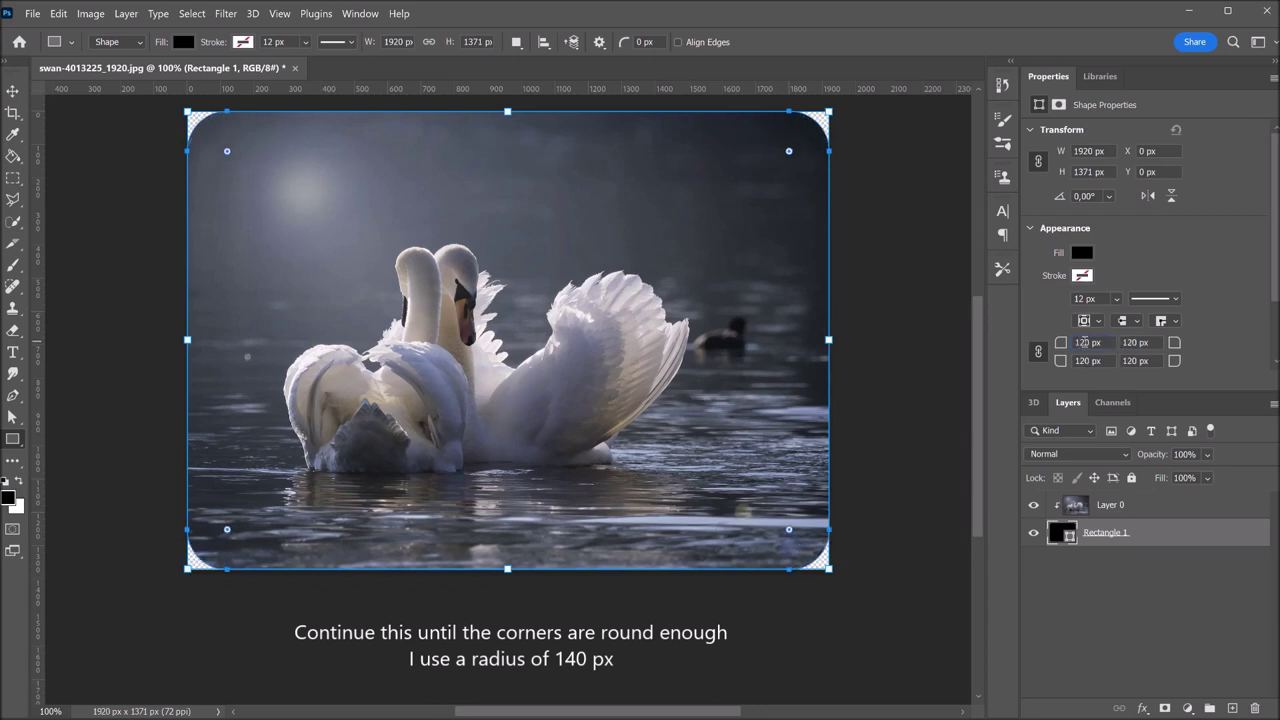
type("140")
key("Return")
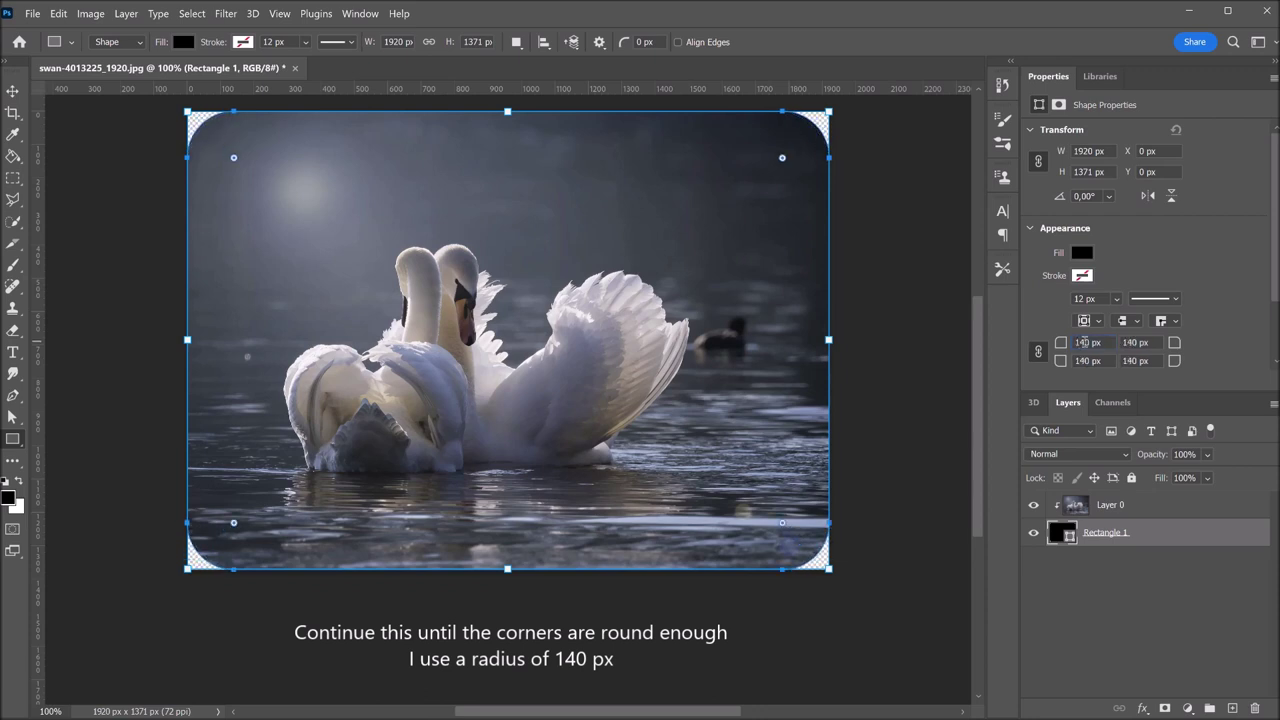
key("Return")
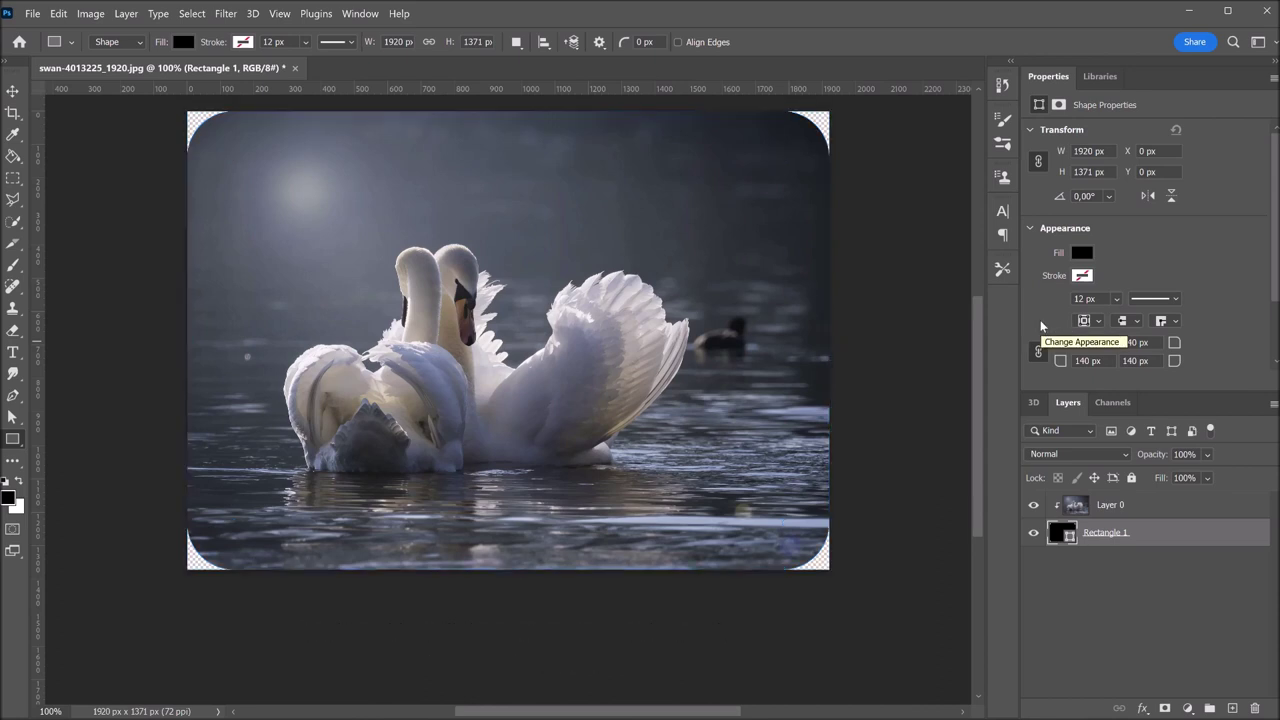
Add a #f0fdff Solid Color fill layer and place it below Rectangle 1.
left_click(1188, 708)
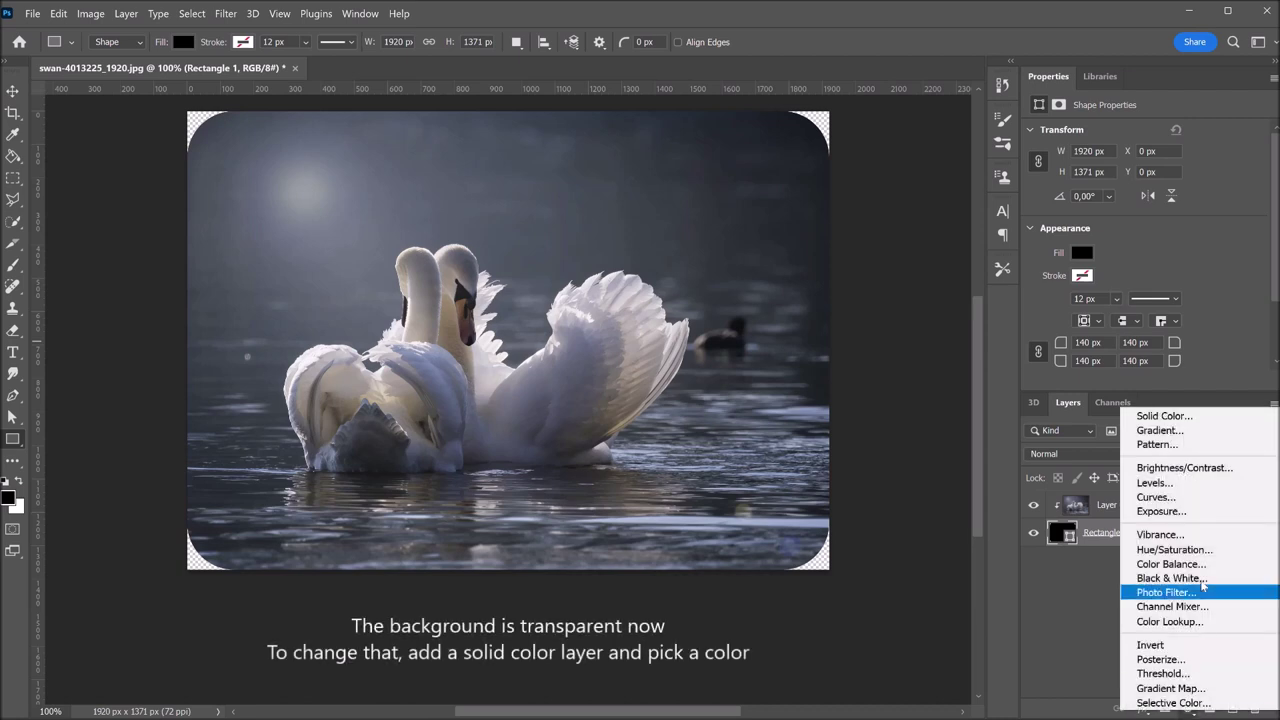
left_click(1198, 418)
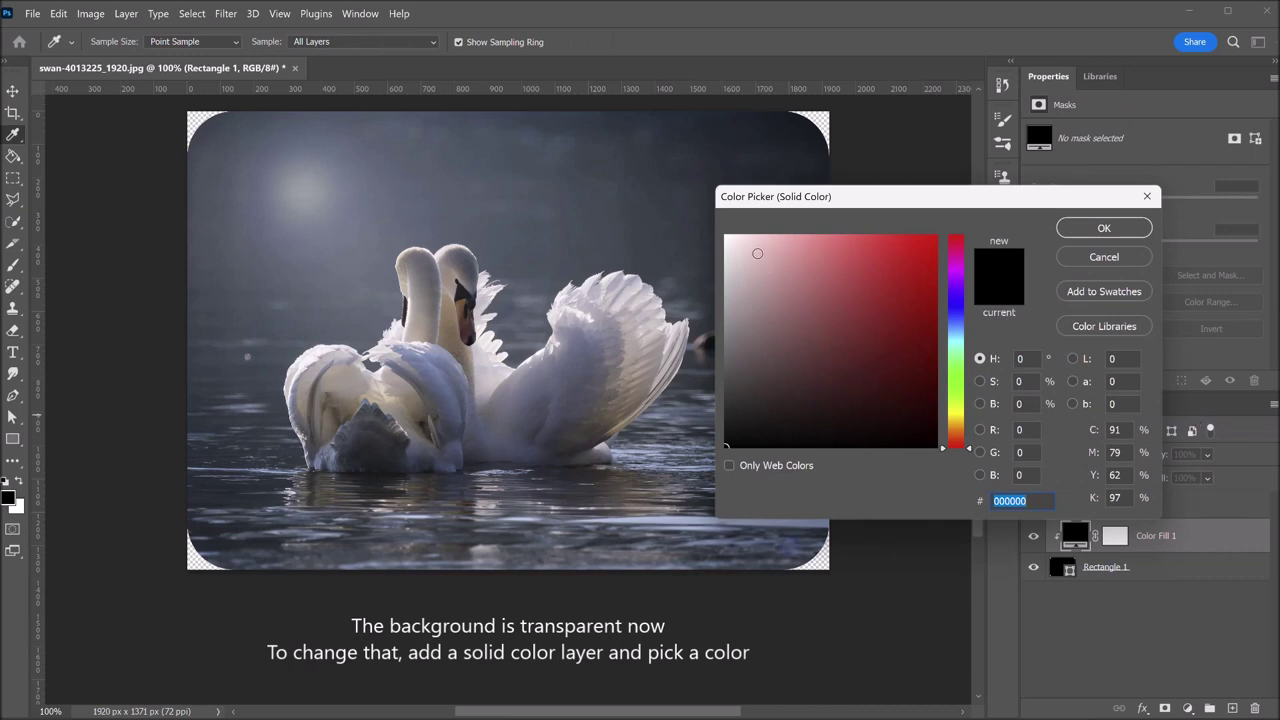
left_click(737, 235)
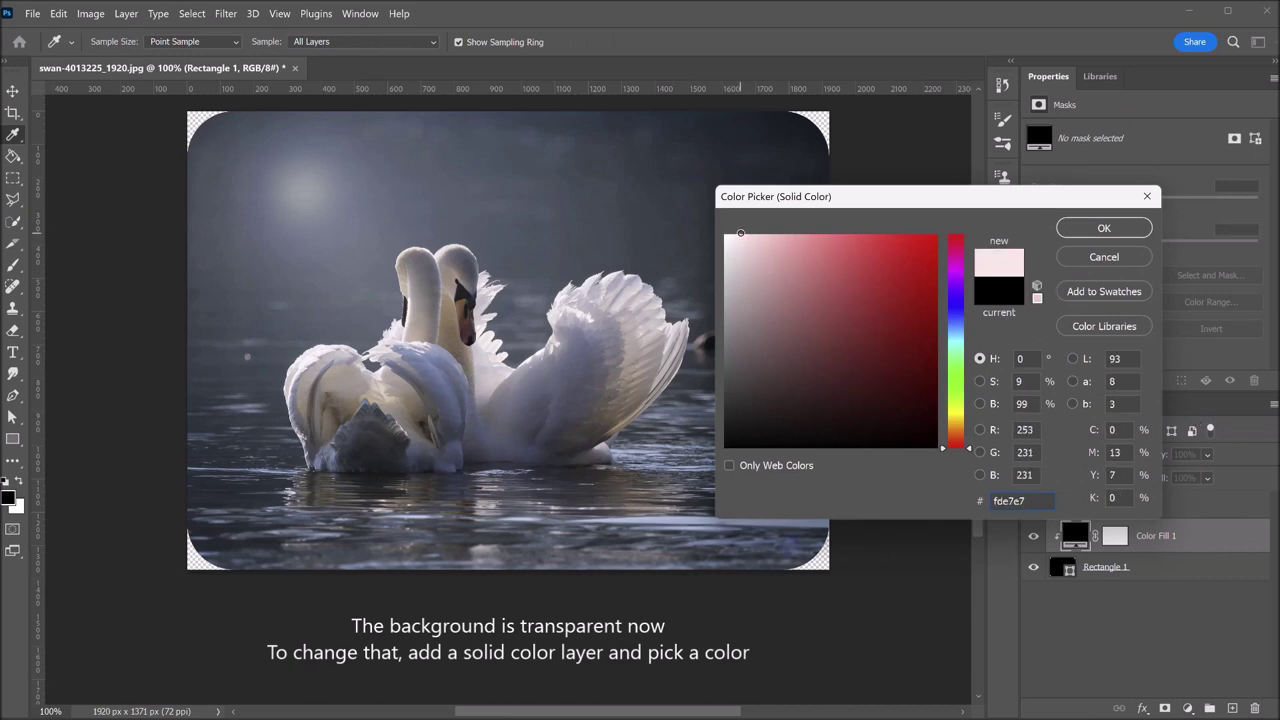
left_click(963, 338)
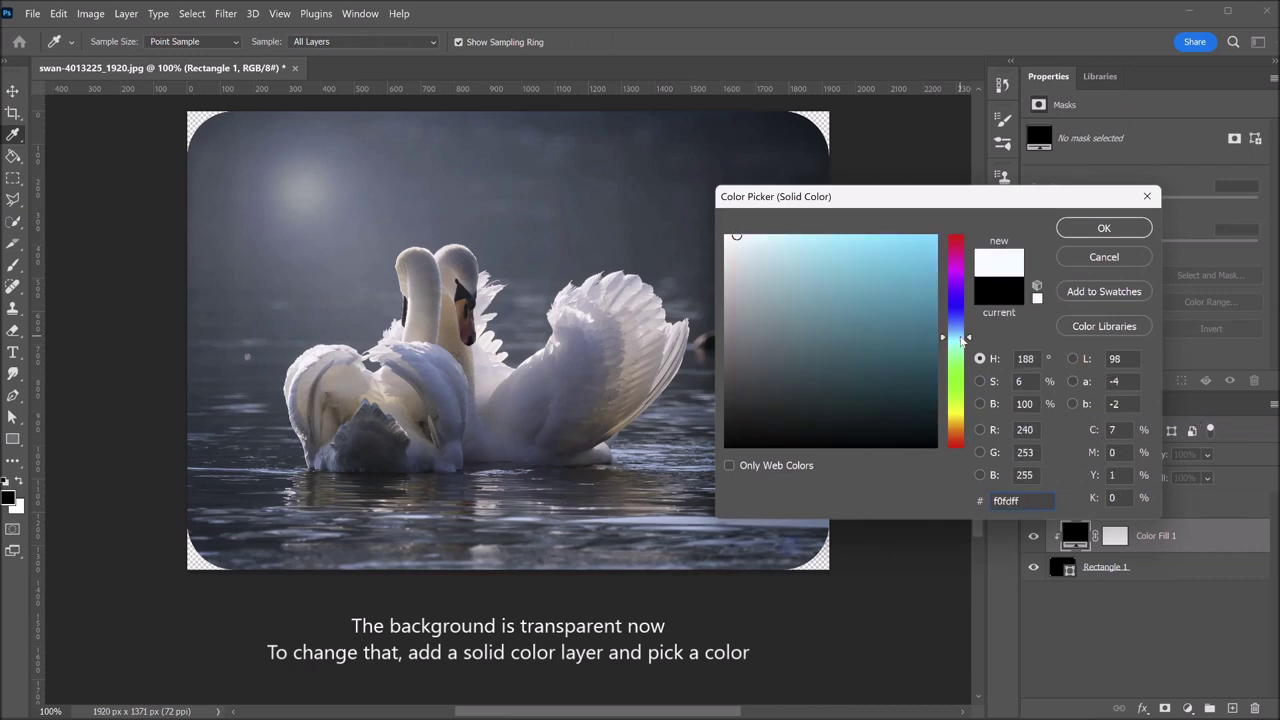
left_click(1096, 229)
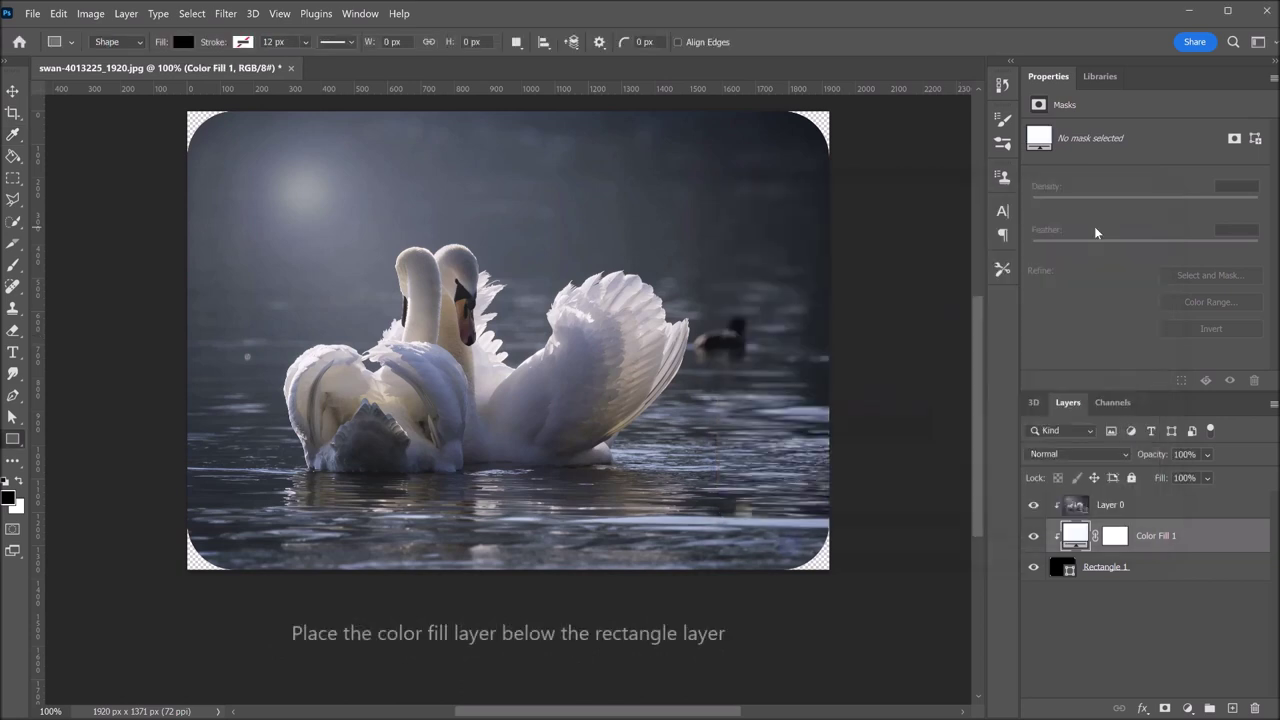
left_click_drag(1202, 539, 1204, 590)
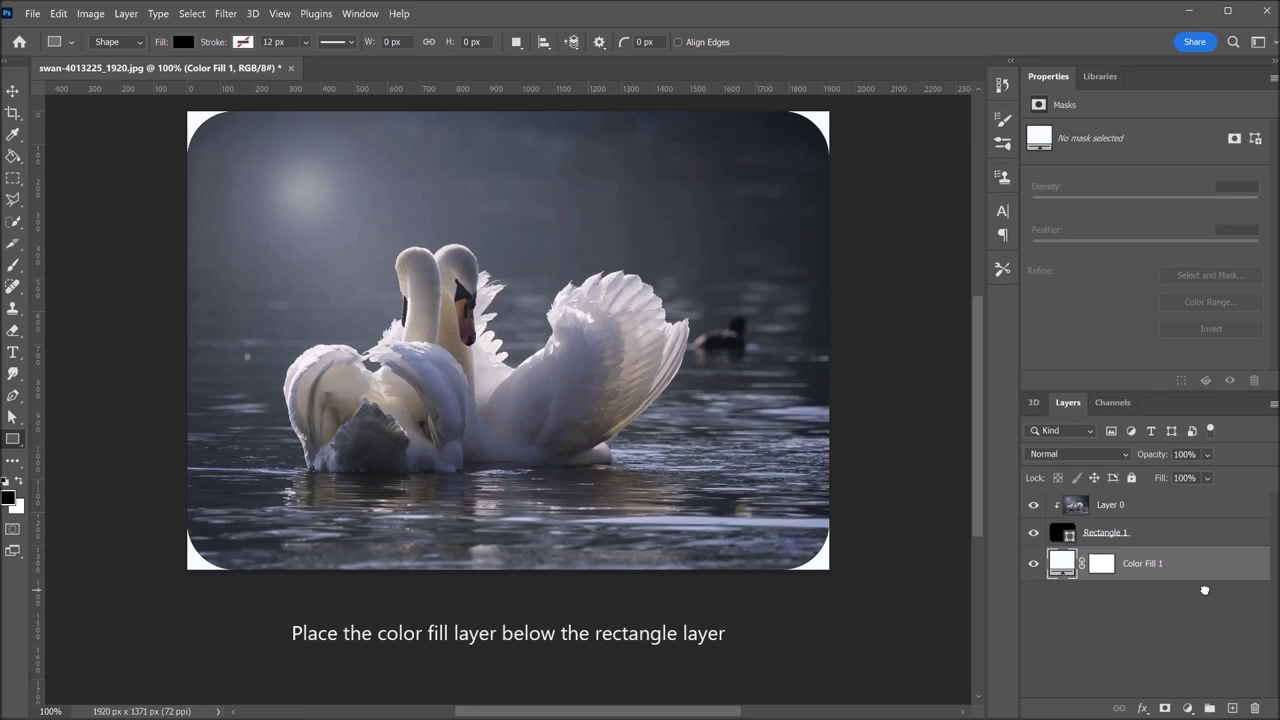
Scale Rectangle 1 and Layer 0 together to 92.41% (1774.35 × 1267 px) and recentre them.
left_click(1166, 530)
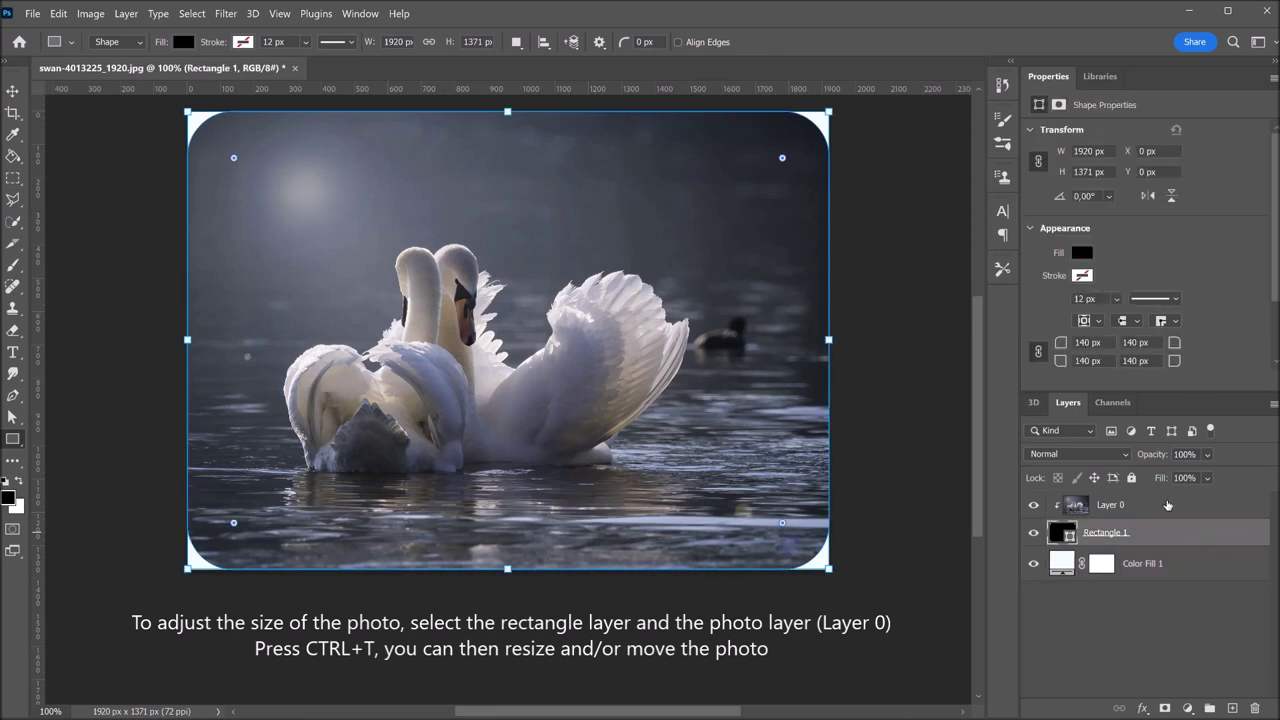
left_click(1166, 505, "shift")
key("ctrl+t")
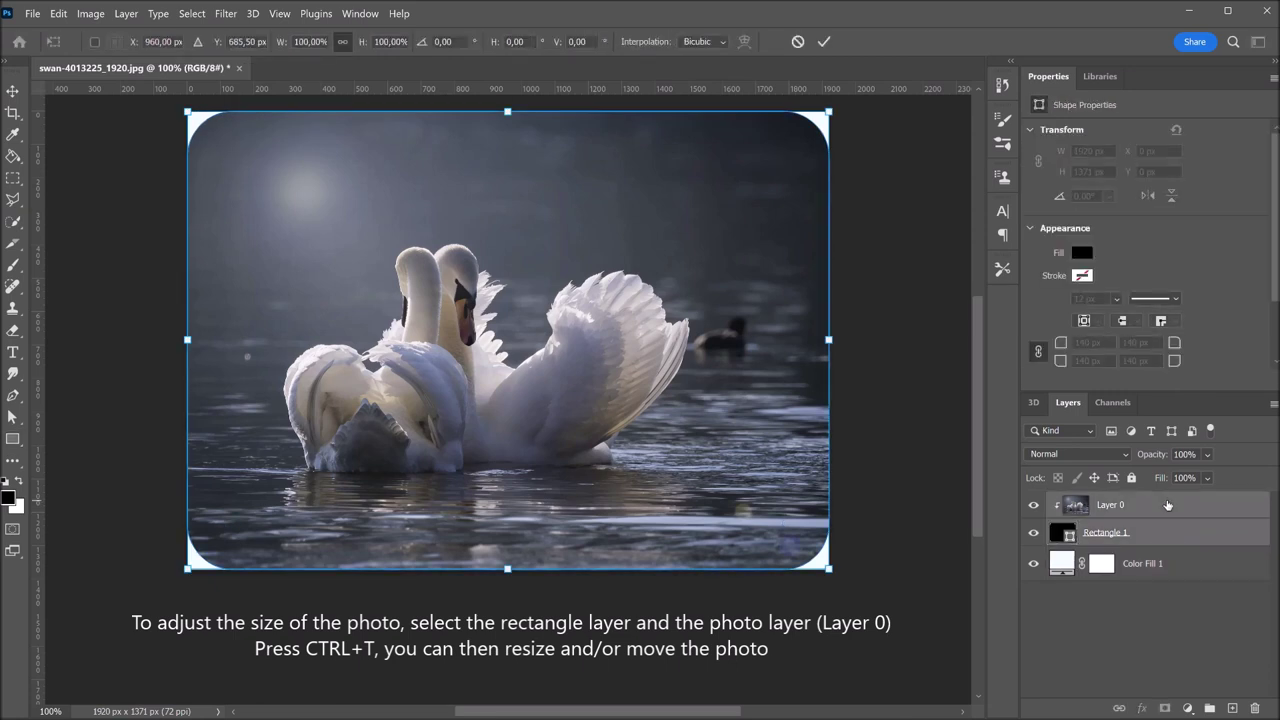
left_click_drag(507, 111, 509, 158)
left_click_drag(523, 276, 524, 297)
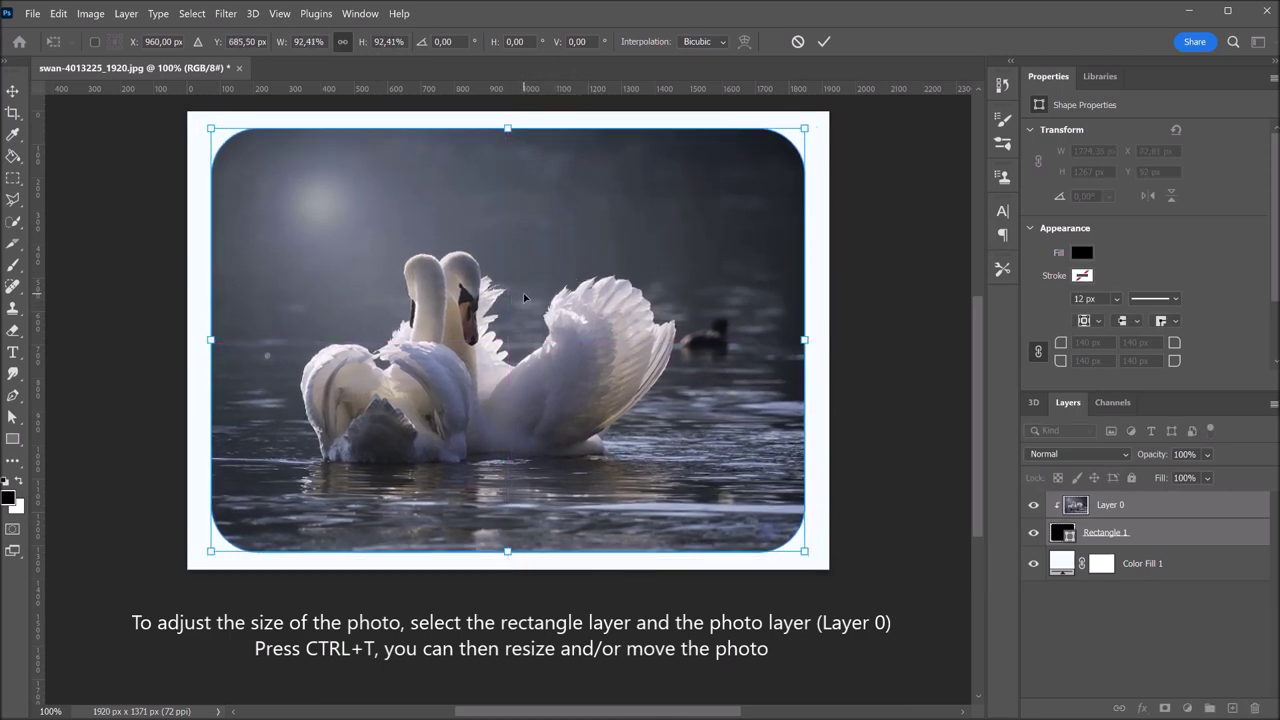
left_click(824, 41)
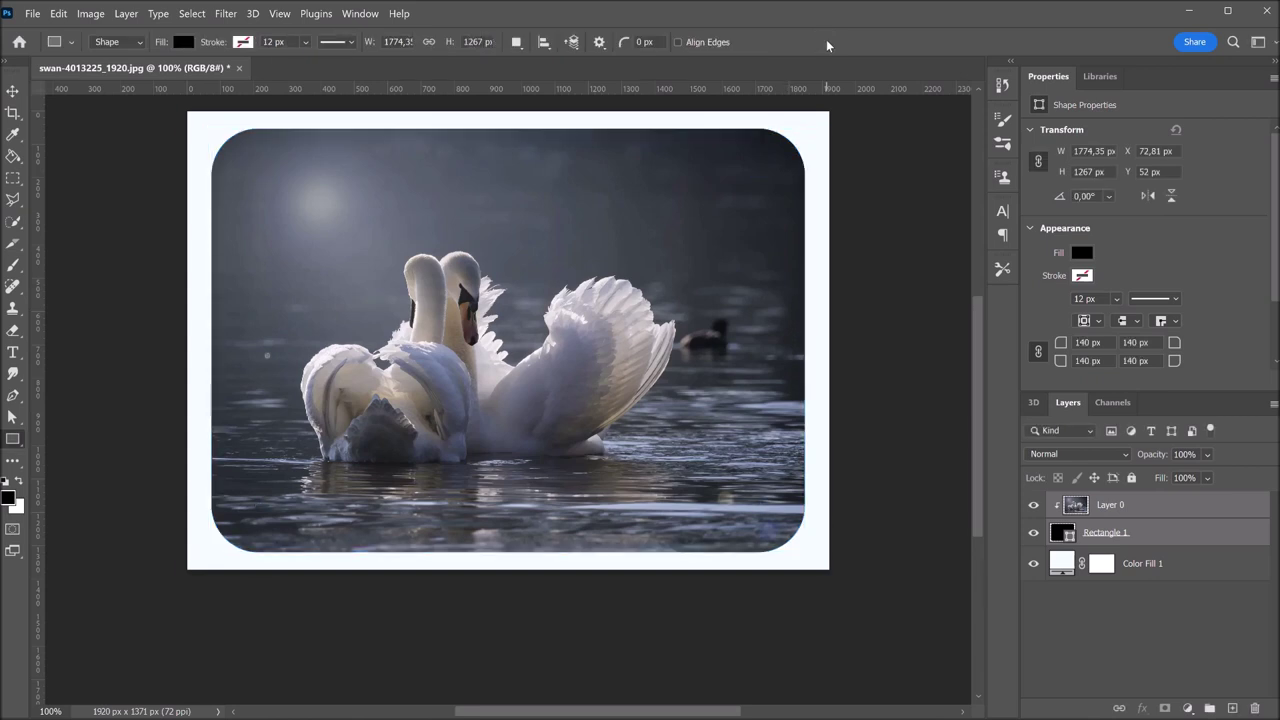
Change Rectangle 1's linked corner radius to 160 px, then to 120 px.
left_click(1154, 536)
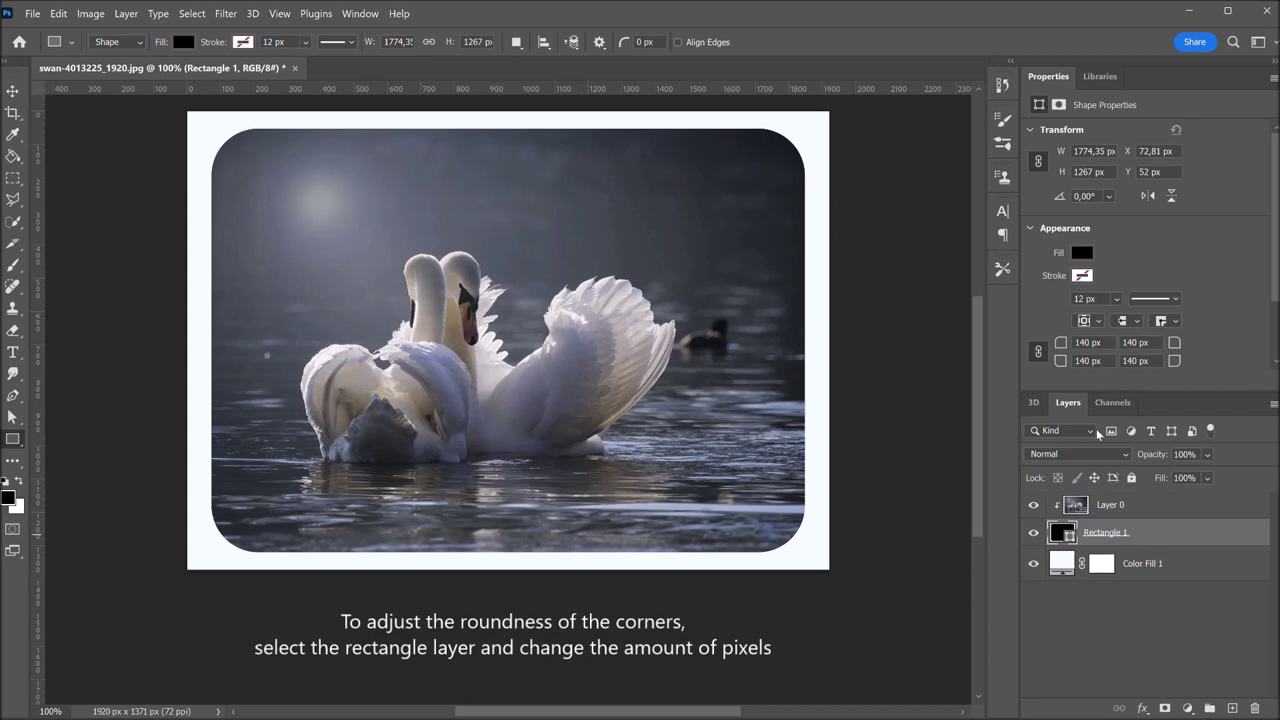
double_click(1086, 343)
type("160")
key("Return")
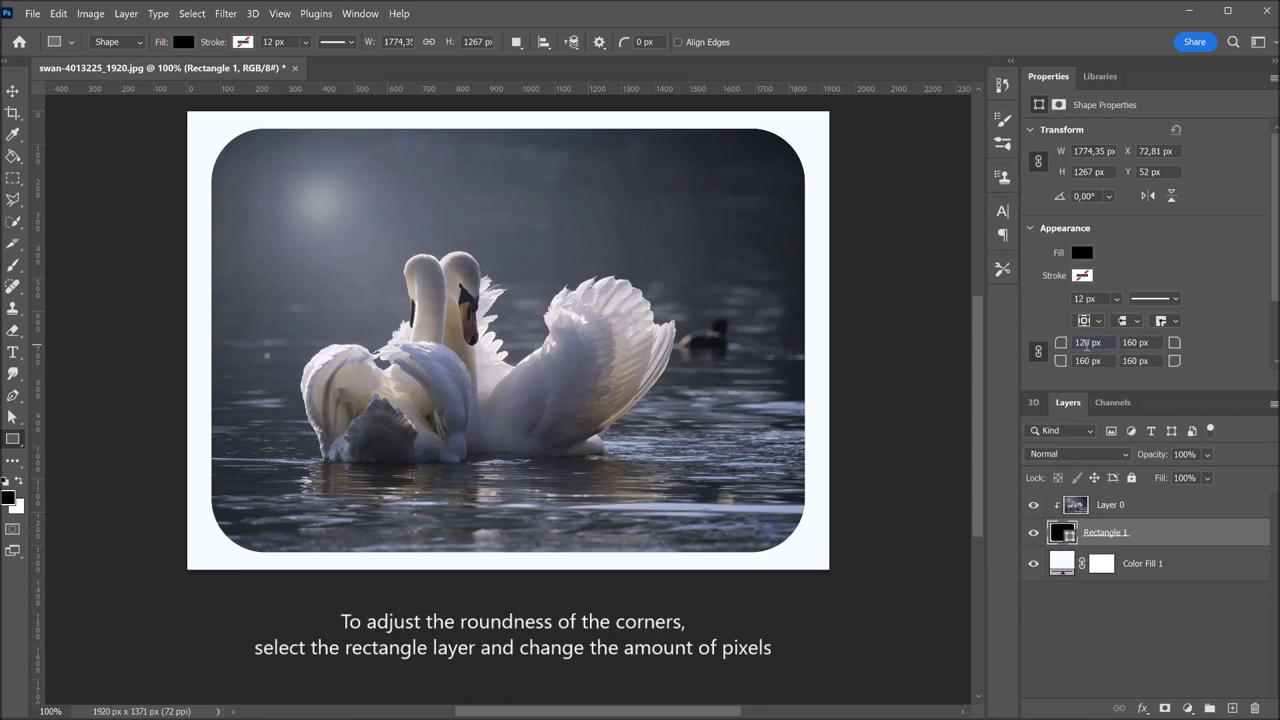
key("Return")
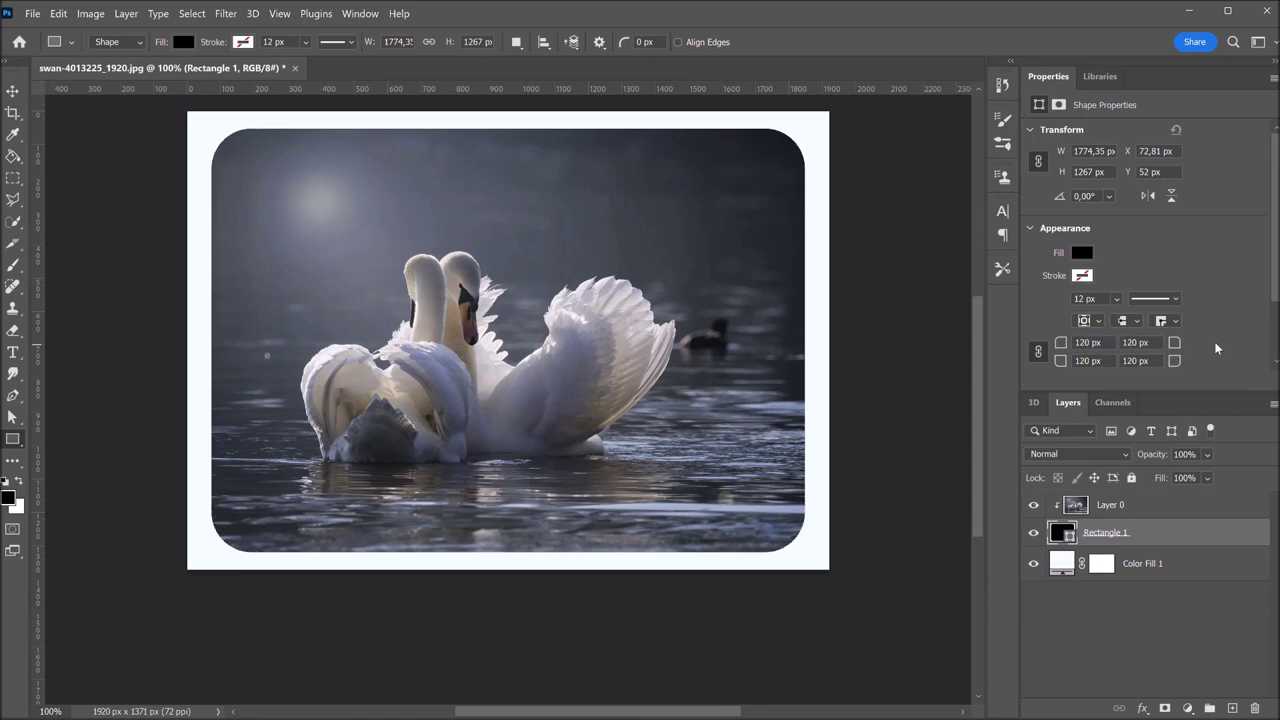